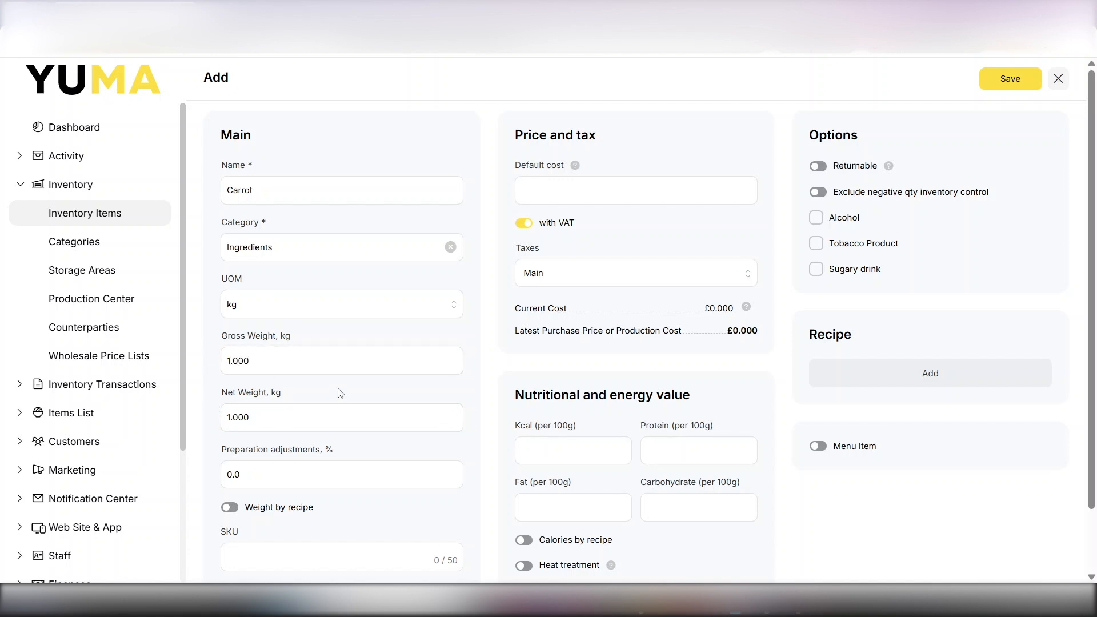
# Step: Set the Carrot item's preparation adjustment to 10%, save the item and close it
pyautogui.click(309, 473)
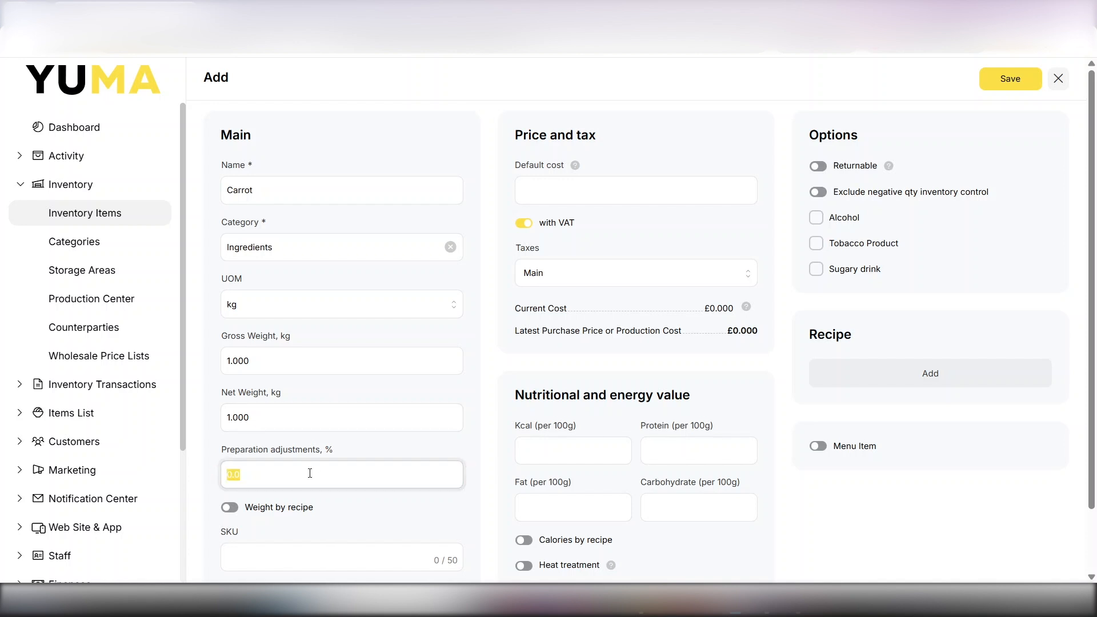
pyautogui.write('10')
pyautogui.click(352, 450)
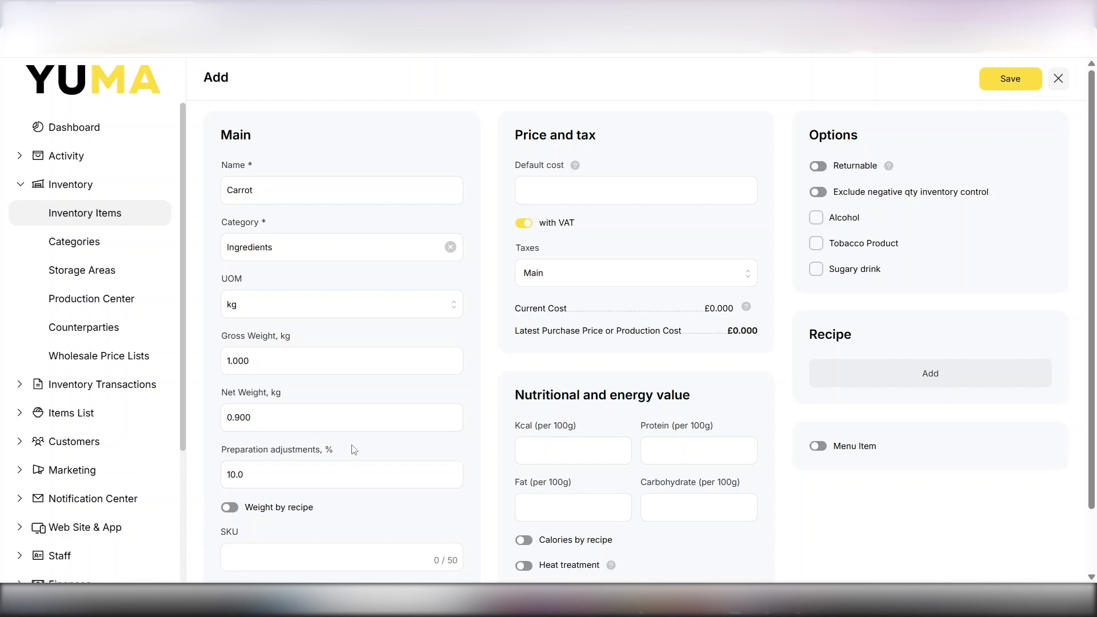
pyautogui.click(994, 84)
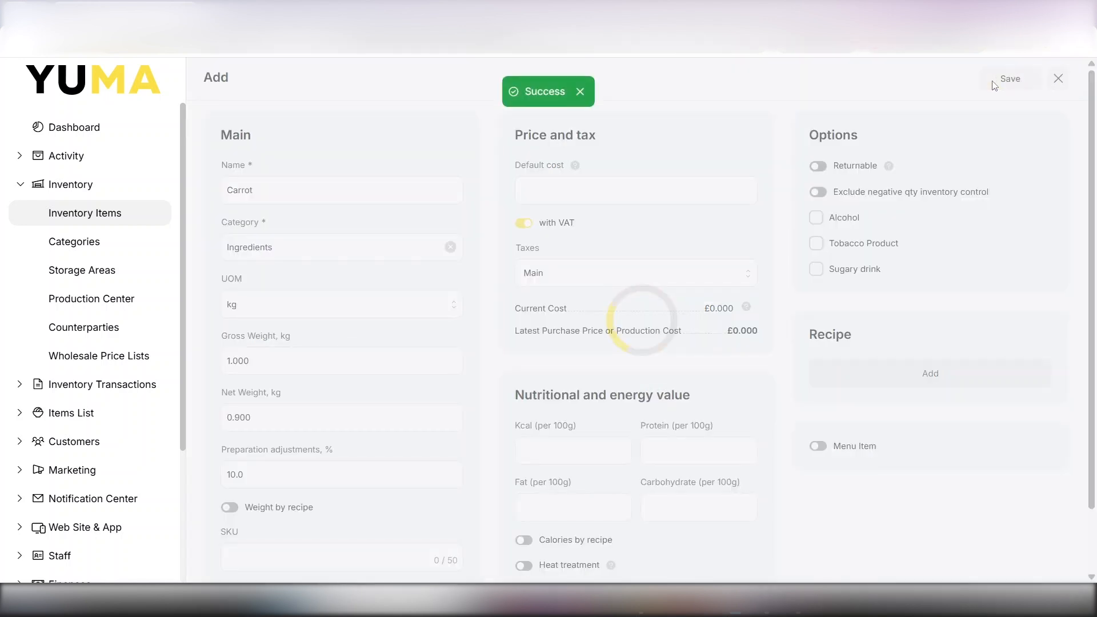
pyautogui.click(1057, 78)
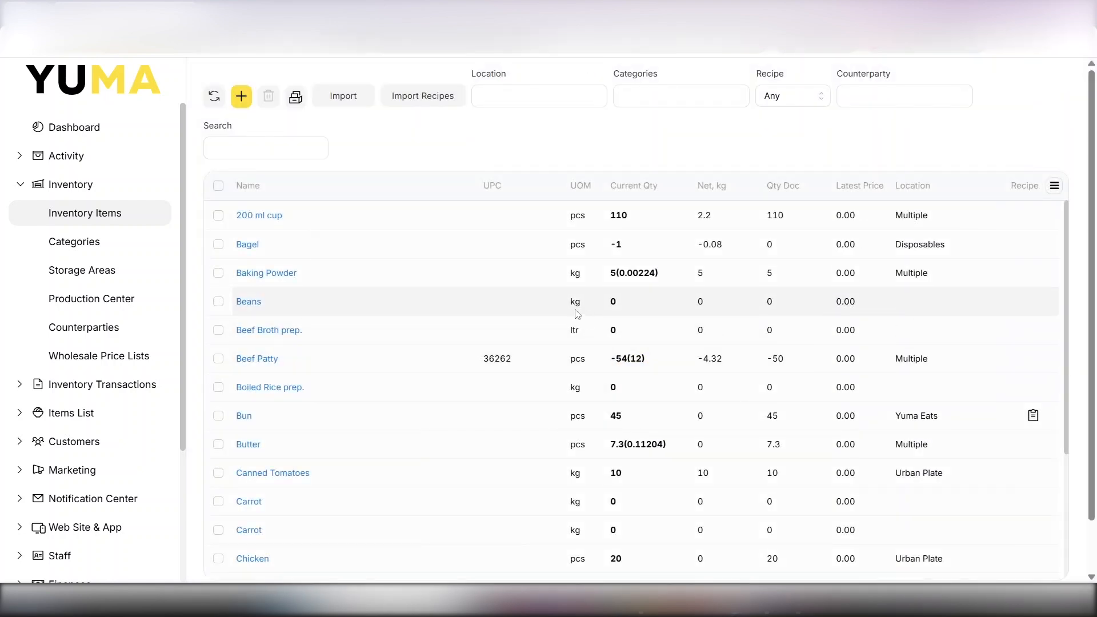
# Step: Start a new inventory item named Egg in the Ingredients category
pyautogui.click(241, 96)
pyautogui.click(255, 190)
pyautogui.write('Egg')
pyautogui.click(257, 240)
pyautogui.click(268, 289)
# Step: Set both the gross and net weight of the Egg item to 0.06 kg
pyautogui.click(246, 360)
pyautogui.write('0.06')
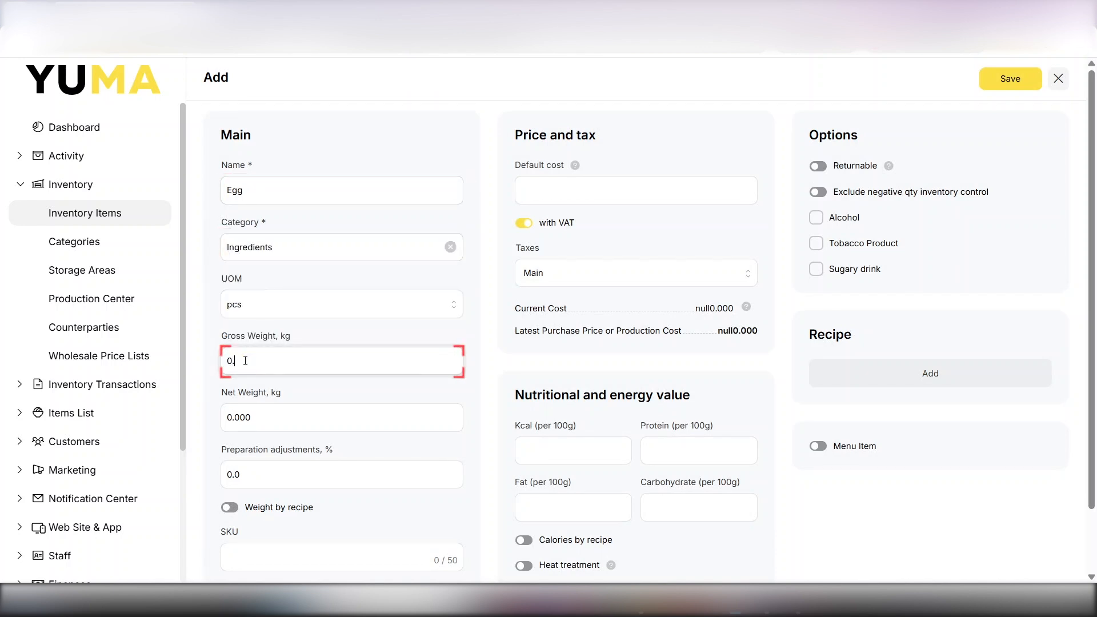
pyautogui.click(253, 417)
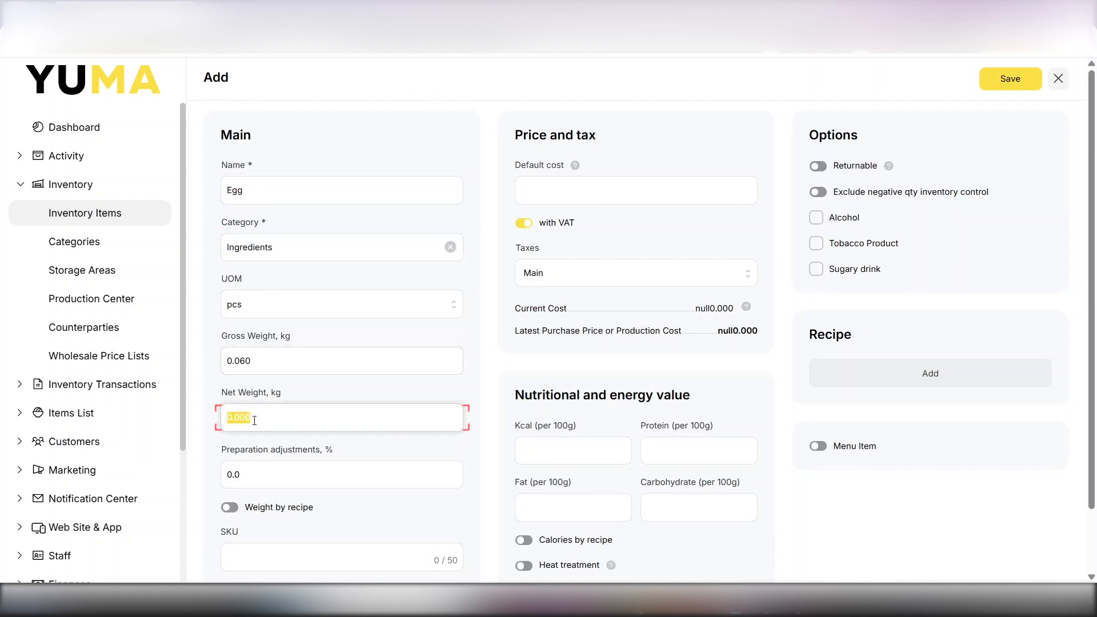
pyautogui.write('0.06')
pyautogui.click(364, 390)
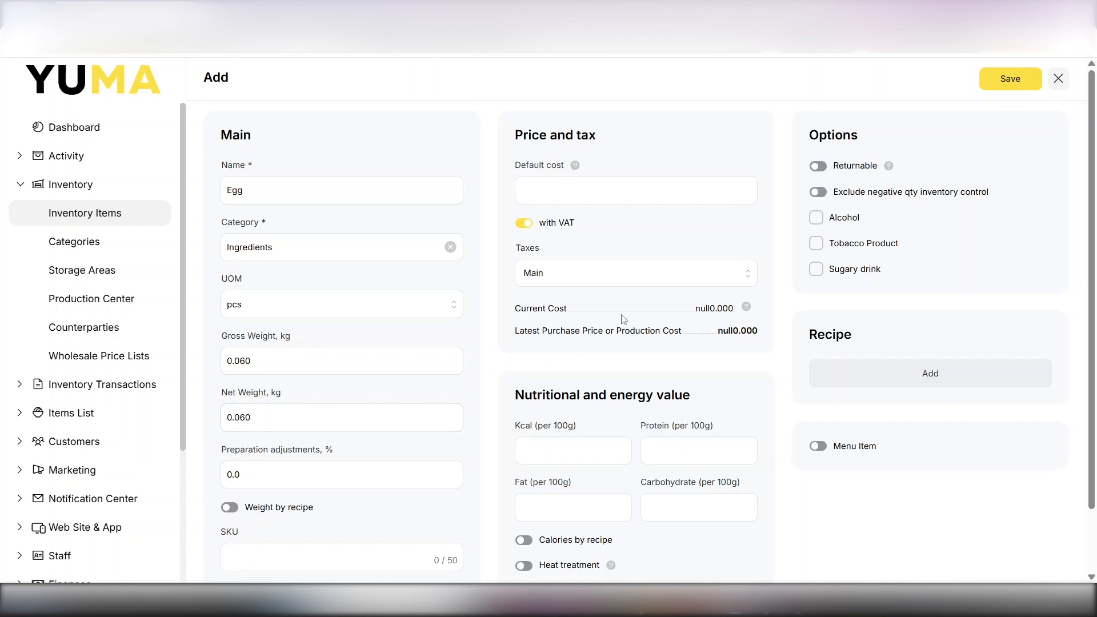
# Step: Set the Egg item's tax to No tax, then save and close the item
pyautogui.click(747, 286)
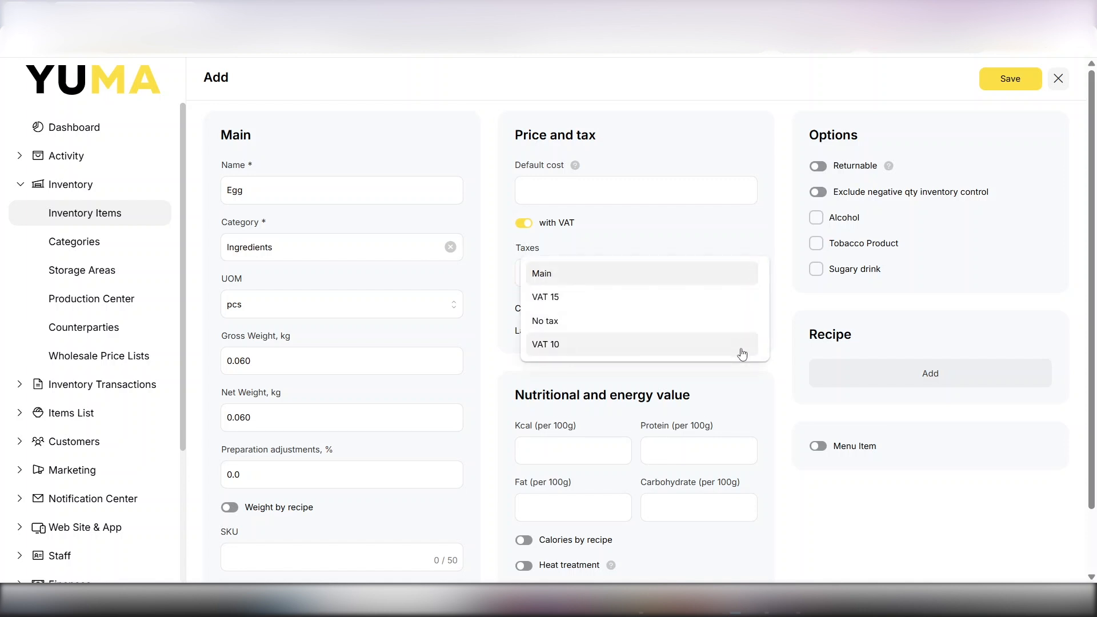
pyautogui.click(740, 326)
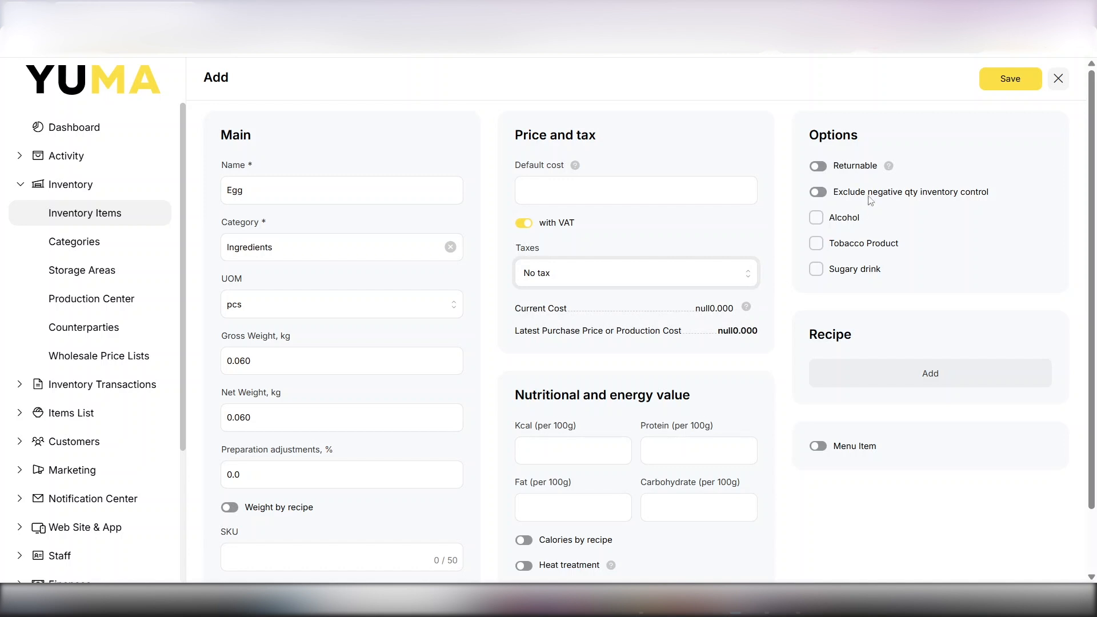
pyautogui.click(1008, 80)
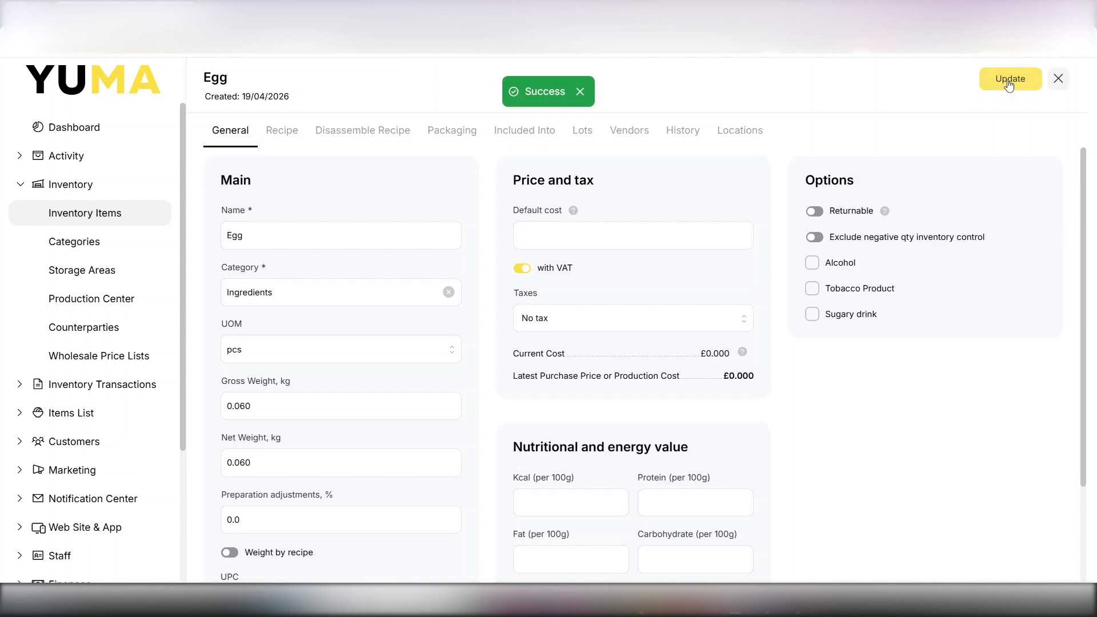
pyautogui.click(1058, 78)
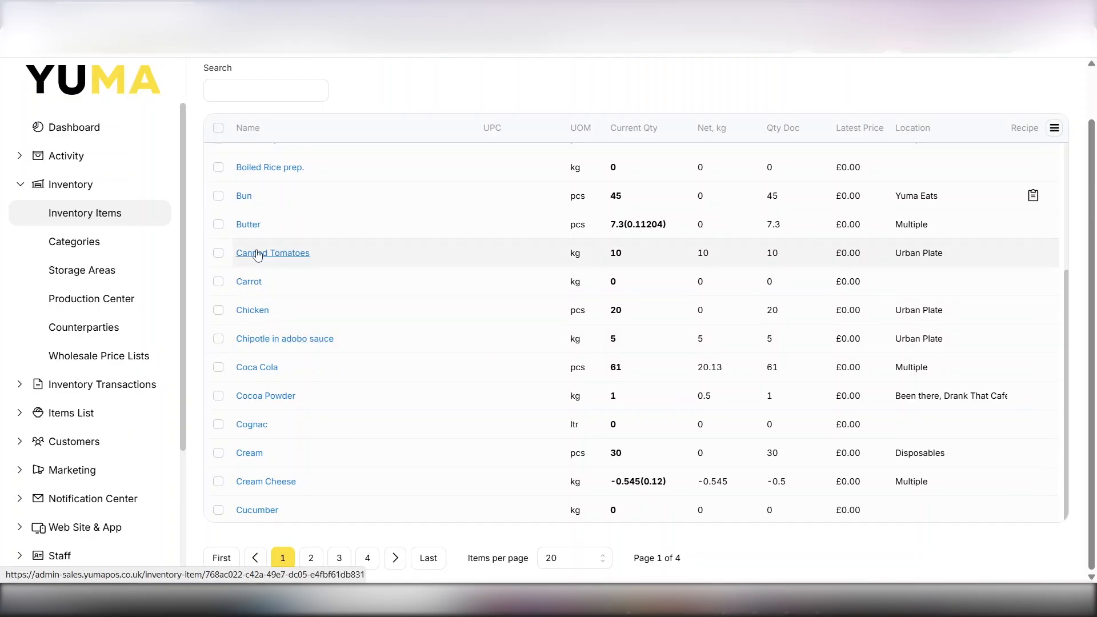
# Step: Add a packaging named "200 grm." with size 0.2 to the Butter item and make it the default packaging
pyautogui.click(245, 223)
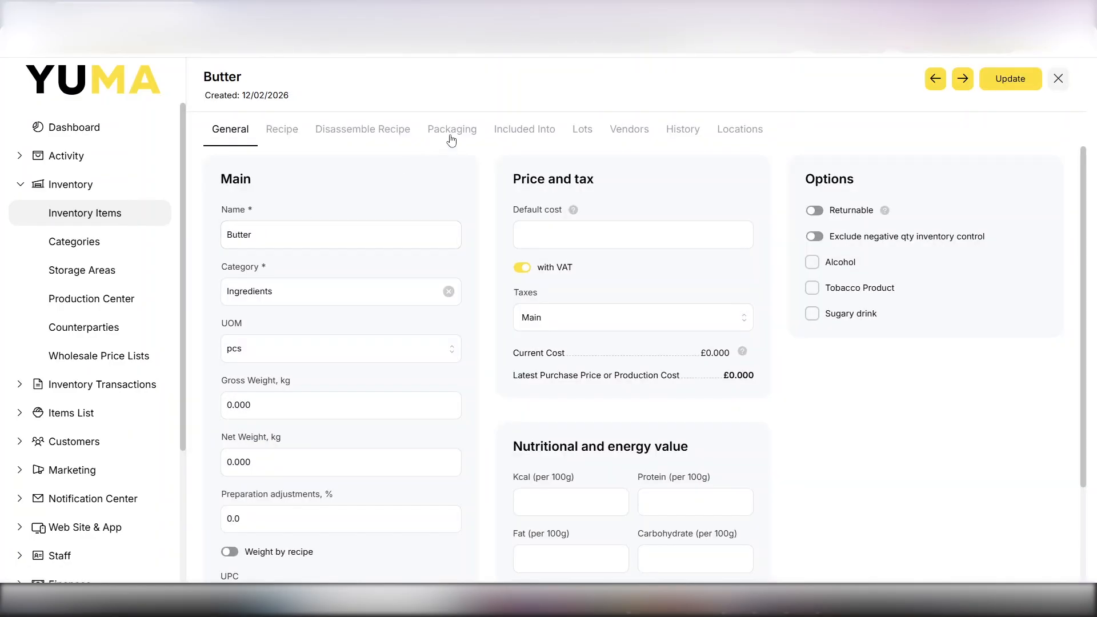
pyautogui.click(451, 131)
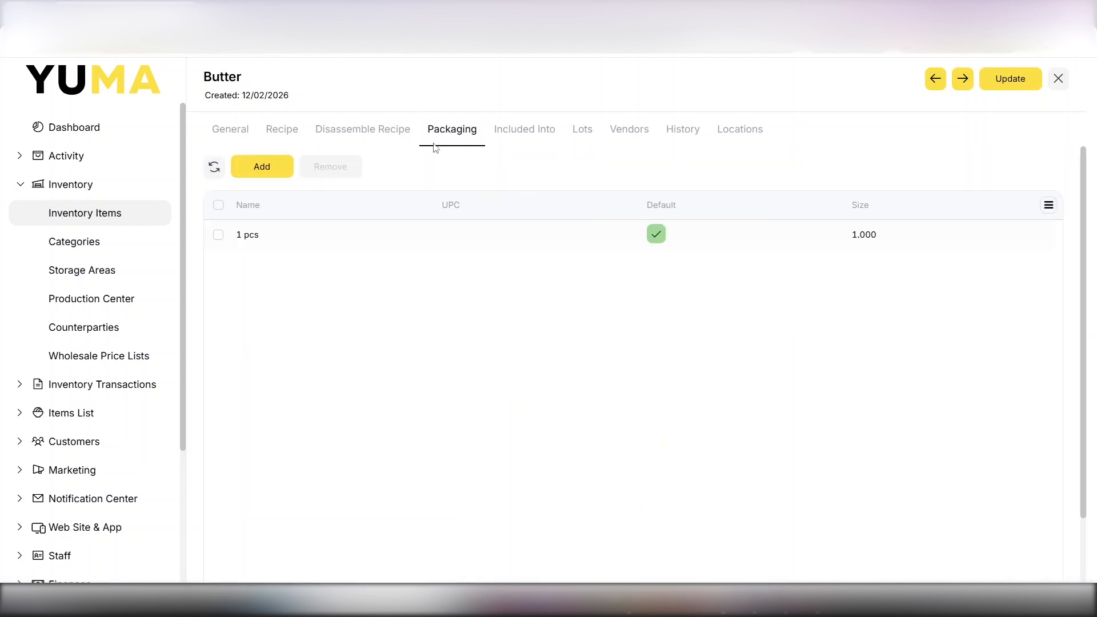
pyautogui.click(285, 171)
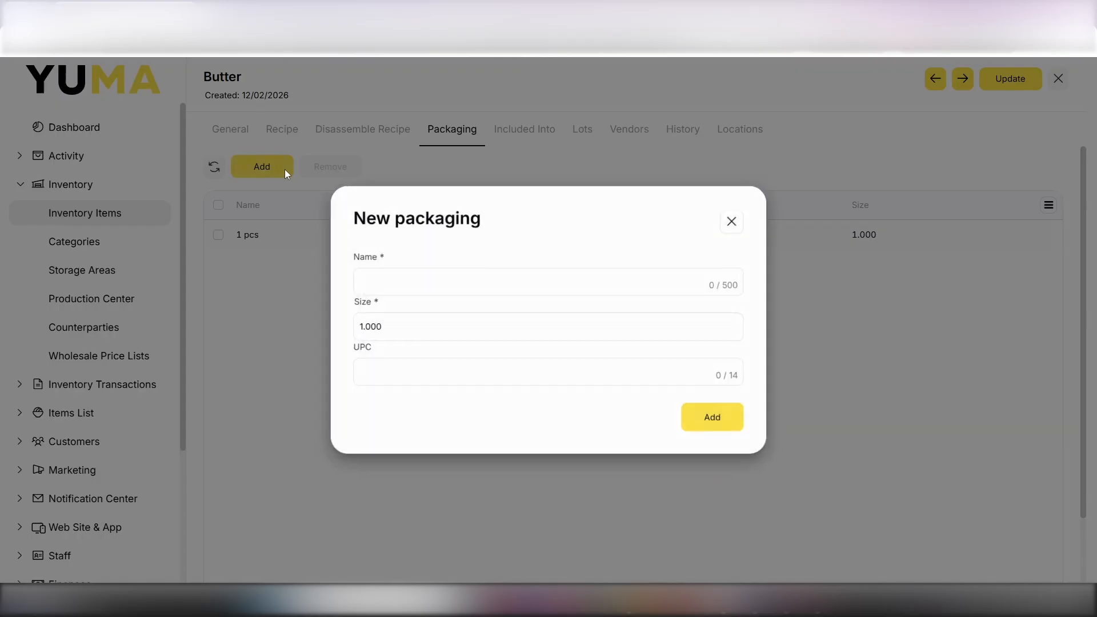
pyautogui.click(393, 284)
pyautogui.write('200')
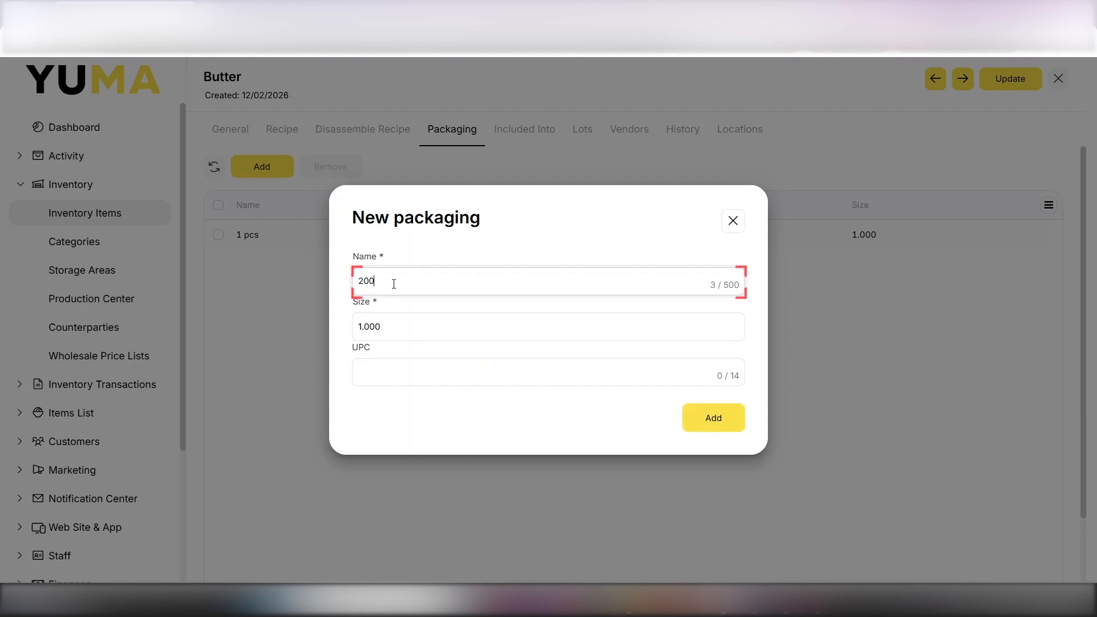
pyautogui.write(' grm.')
pyautogui.doubleClick(396, 329)
pyautogui.write('0.2')
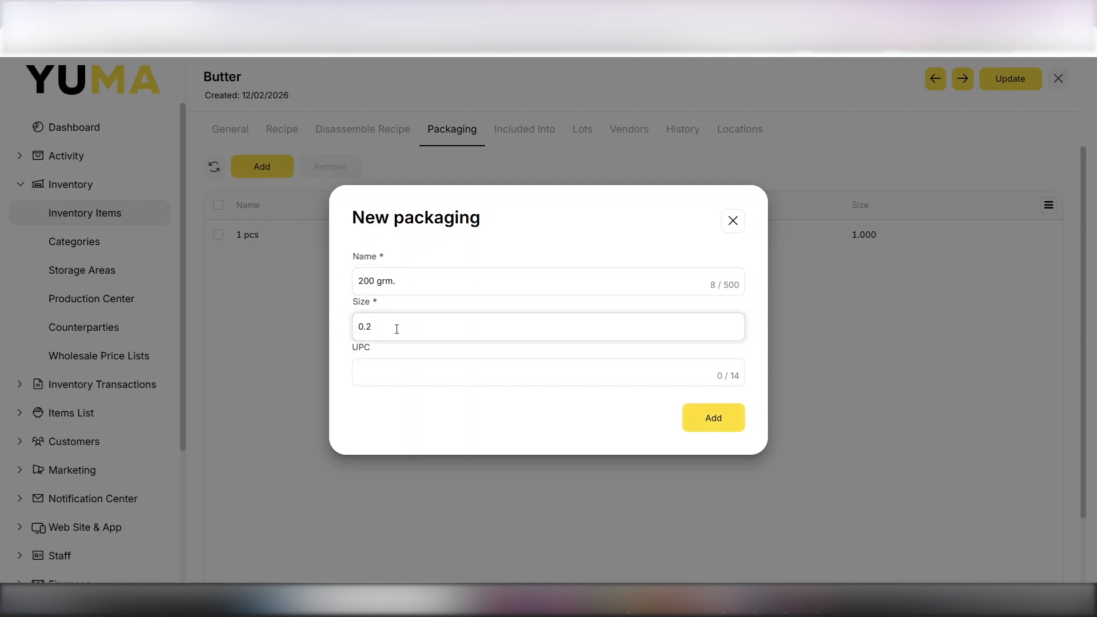
pyautogui.click(688, 422)
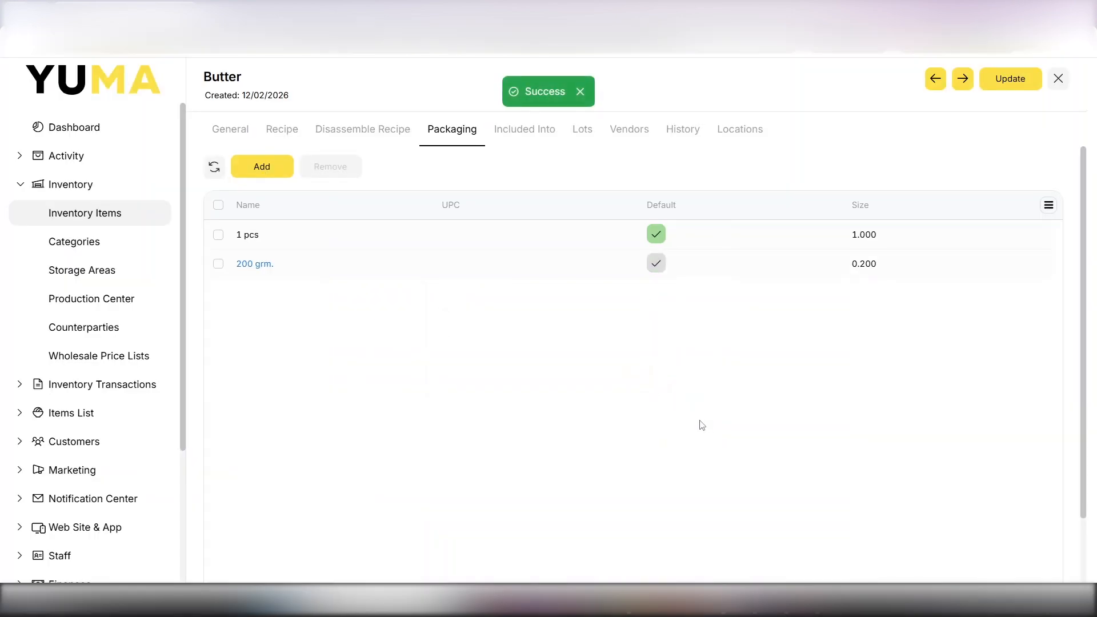
pyautogui.click(657, 264)
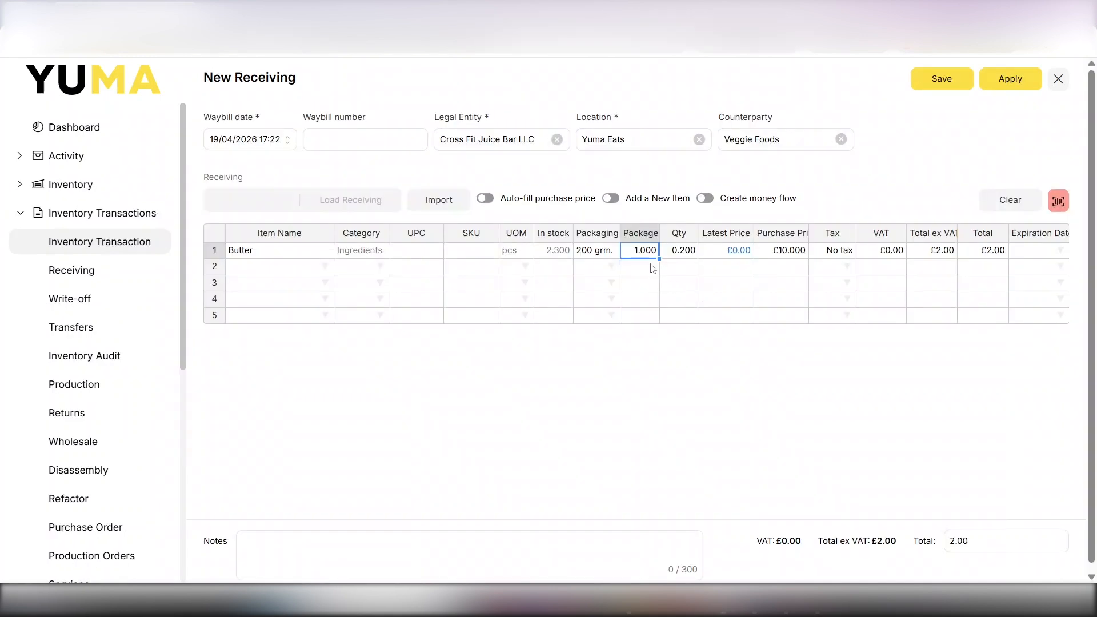
# Step: Set the number of packages on the Butter line of the new receiving to 5
pyautogui.write('5')
pyautogui.click(680, 252)
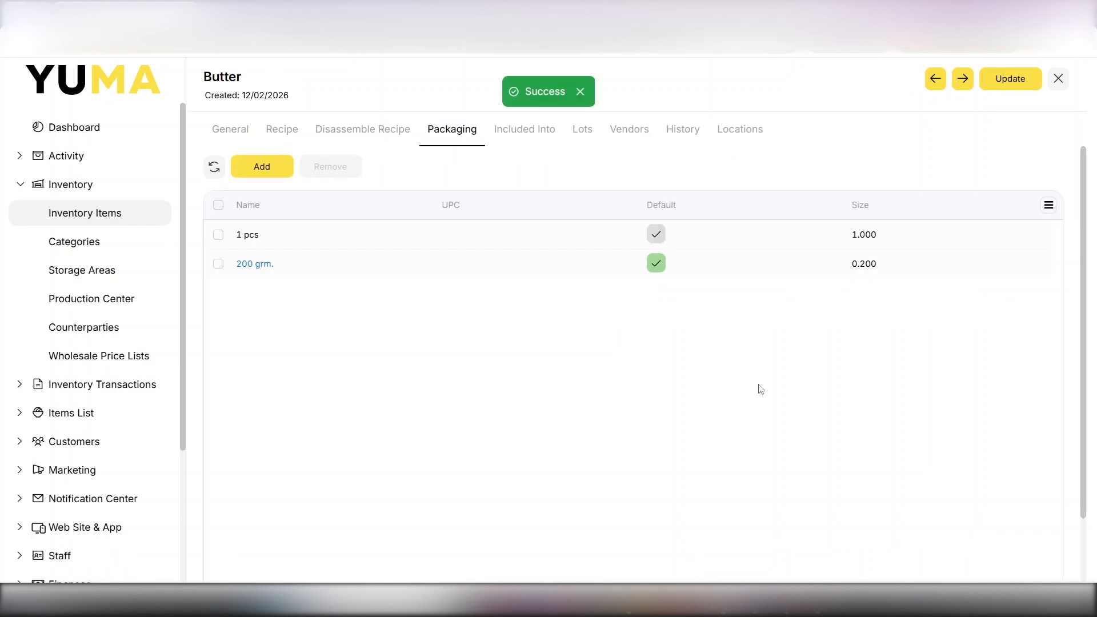
# Step: Save the packaging changes to the Butter item and close it
pyautogui.click(1018, 83)
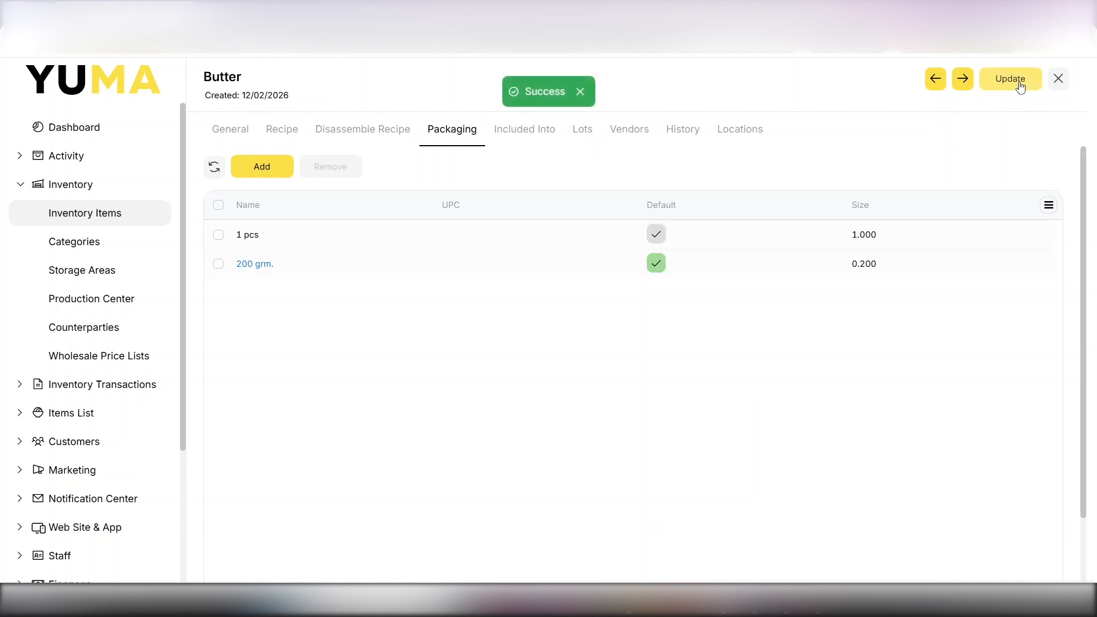
pyautogui.click(1058, 79)
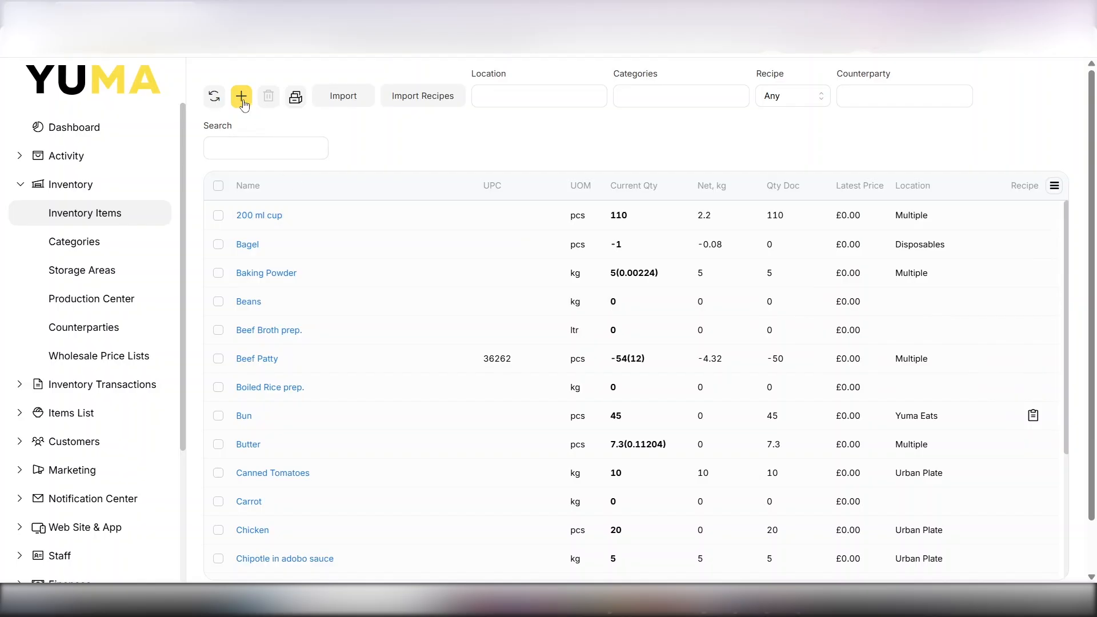
# Step: Create an inventory item named Dough in the Prefabricated Items category with kg as its unit of measure, and save it
pyautogui.click(242, 98)
pyautogui.click(266, 191)
pyautogui.write('Dough')
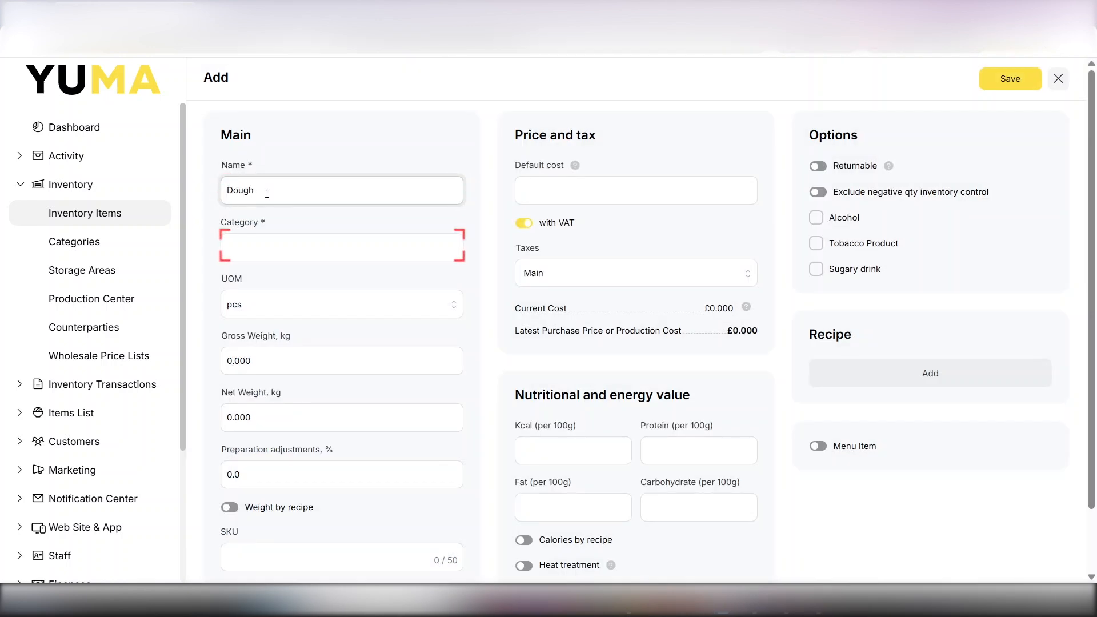
pyautogui.click(265, 248)
pyautogui.click(275, 314)
pyautogui.click(279, 314)
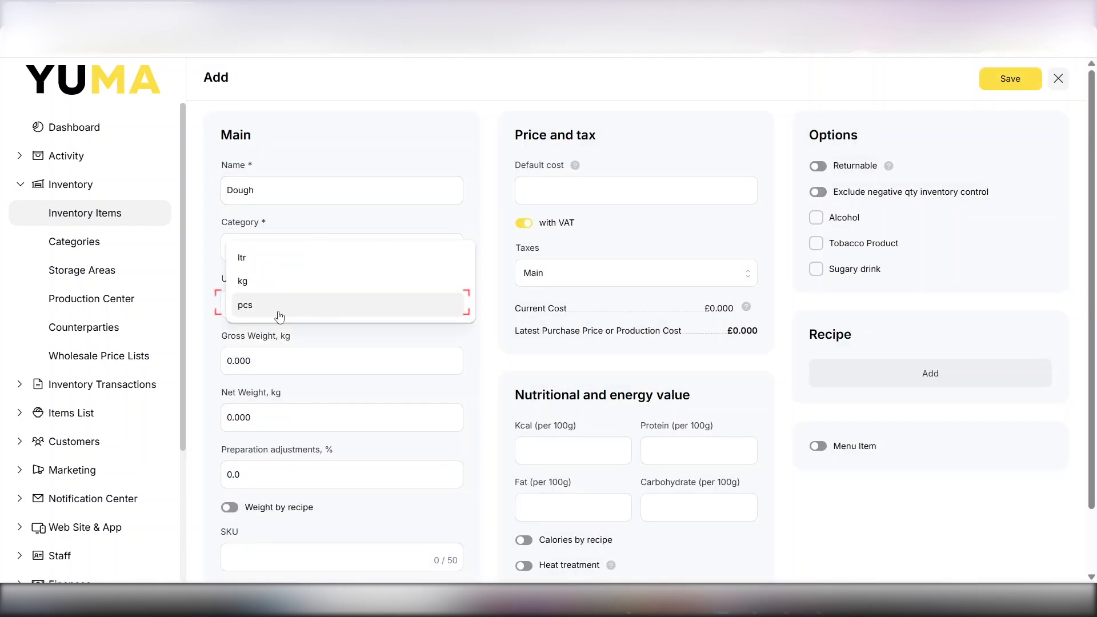
pyautogui.click(277, 281)
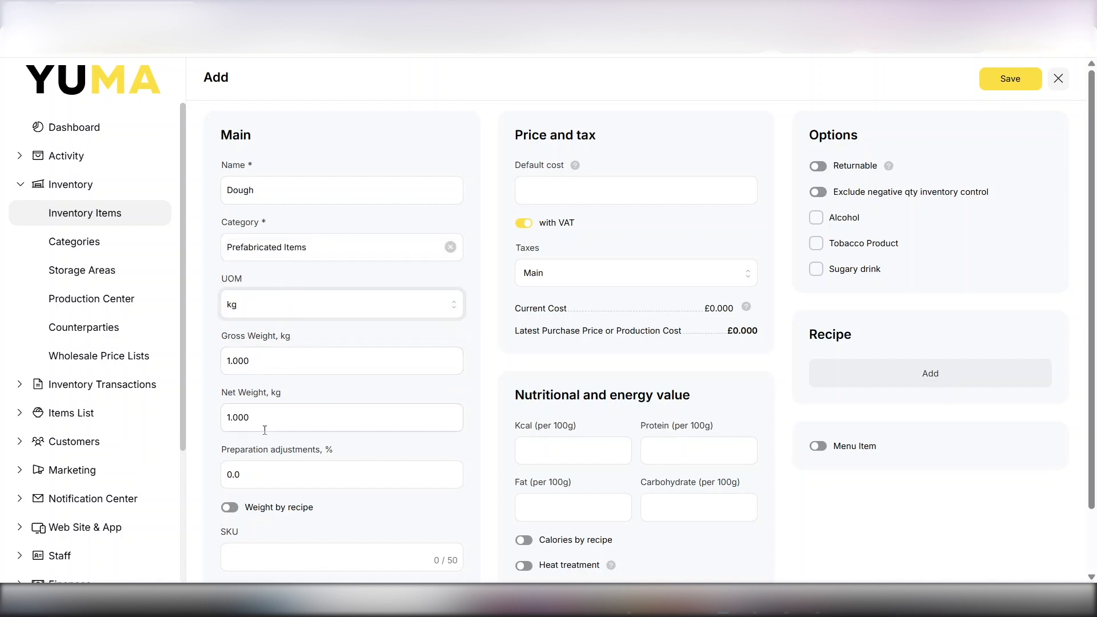
pyautogui.click(1019, 83)
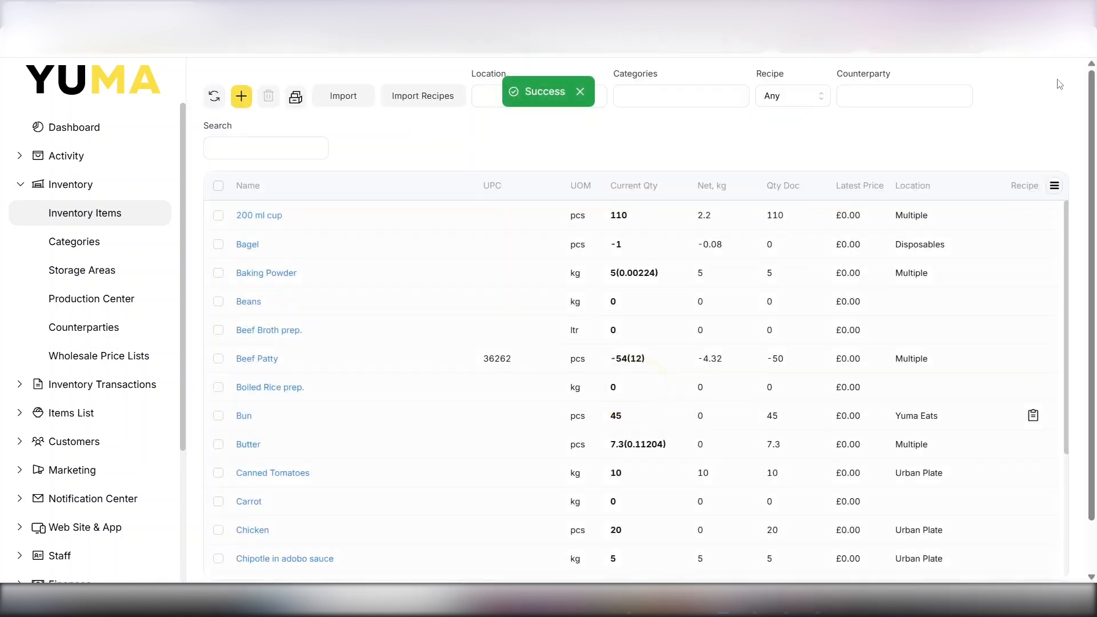
# Step: Start a new inventory item named Beef Cutlet in the Prefabricated Items category
pyautogui.click(240, 99)
pyautogui.click(263, 192)
pyautogui.write('Beef Cutlet')
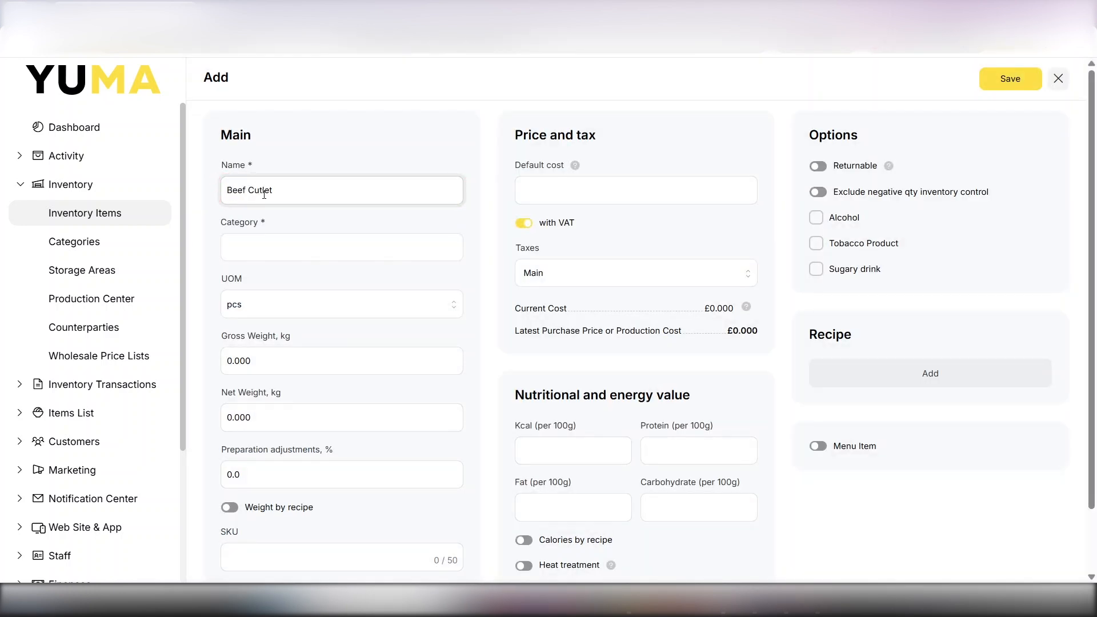
pyautogui.click(276, 245)
pyautogui.click(284, 311)
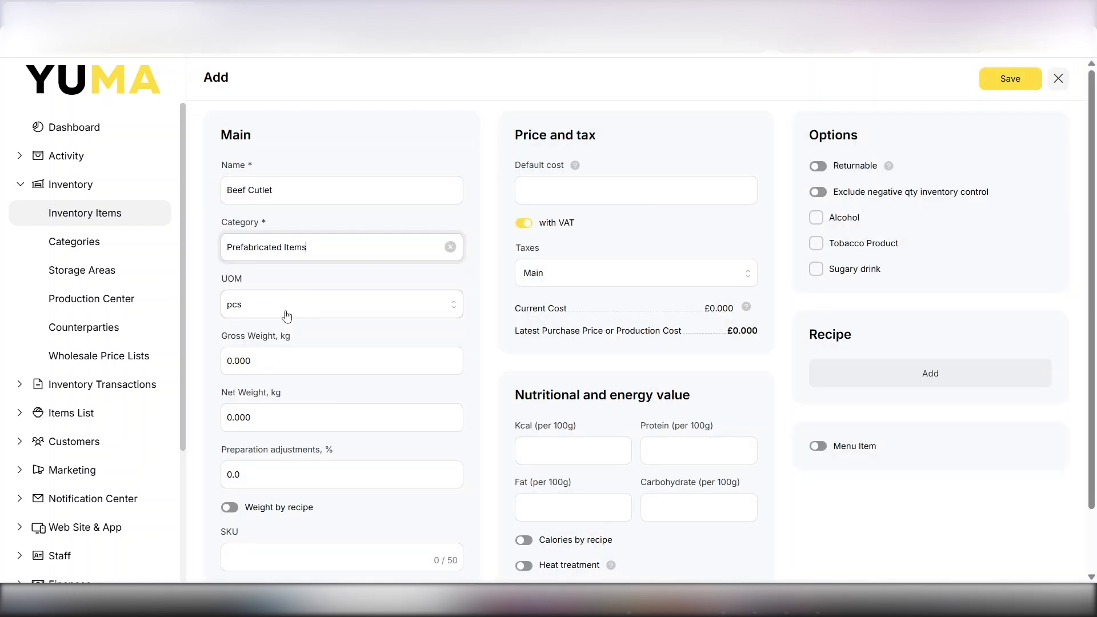
# Step: Set both the gross and net weight of Beef Cutlet to 0.07 kg and save the item
pyautogui.click(280, 371)
pyautogui.write('0.07')
pyautogui.click(274, 419)
pyautogui.write('0.07')
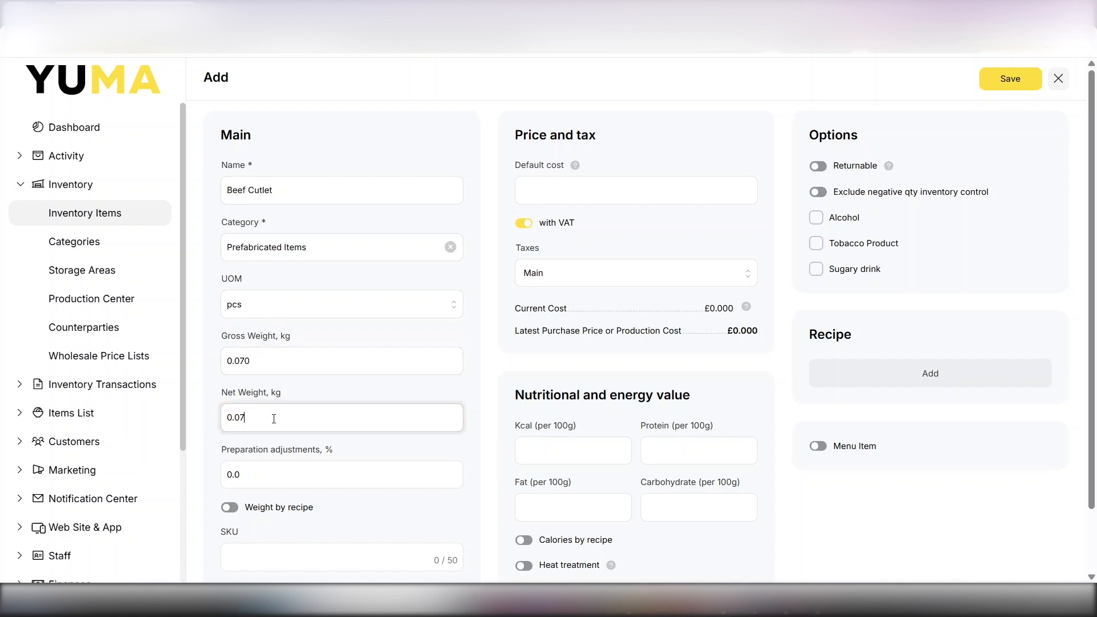
pyautogui.click(363, 526)
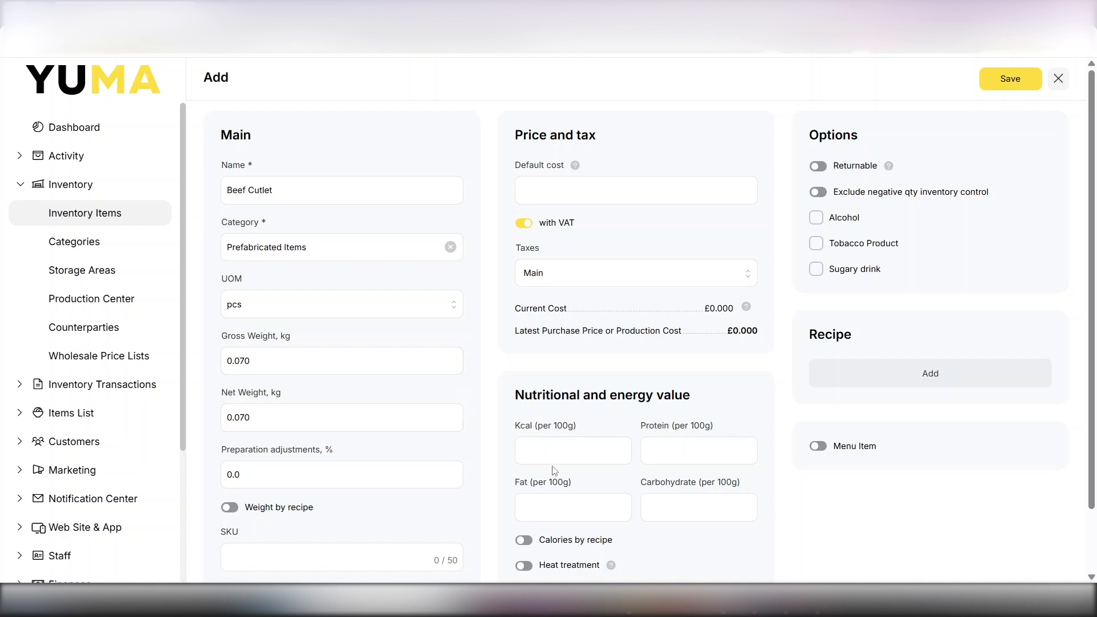
pyautogui.click(1003, 86)
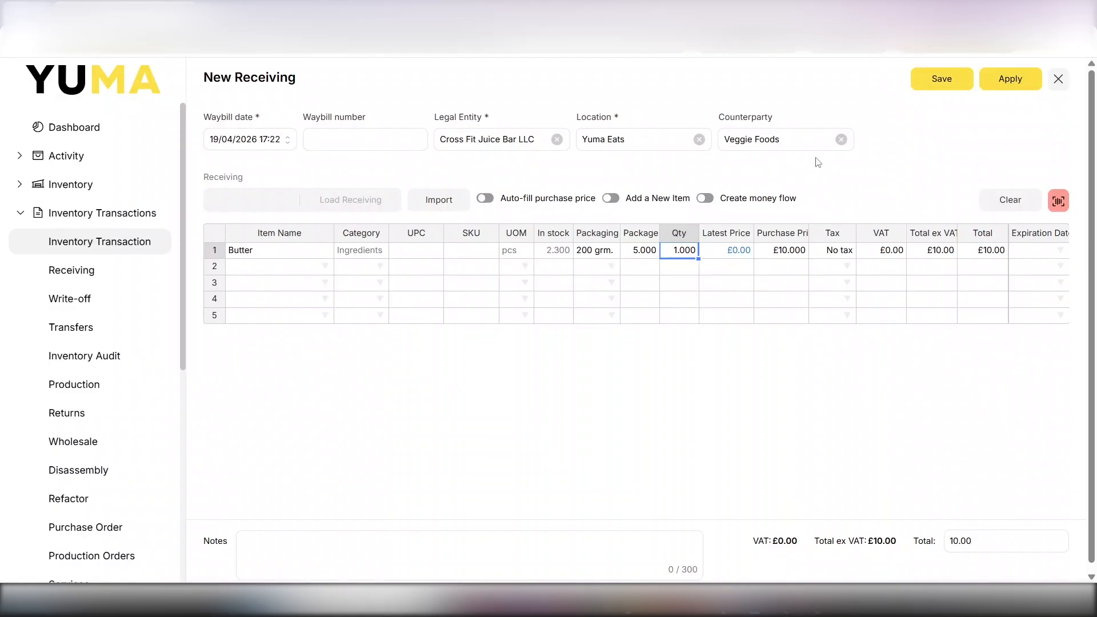
# Step: Clear the counterparty of the new receiving and select Veggie Foods from the suppliers
pyautogui.click(841, 141)
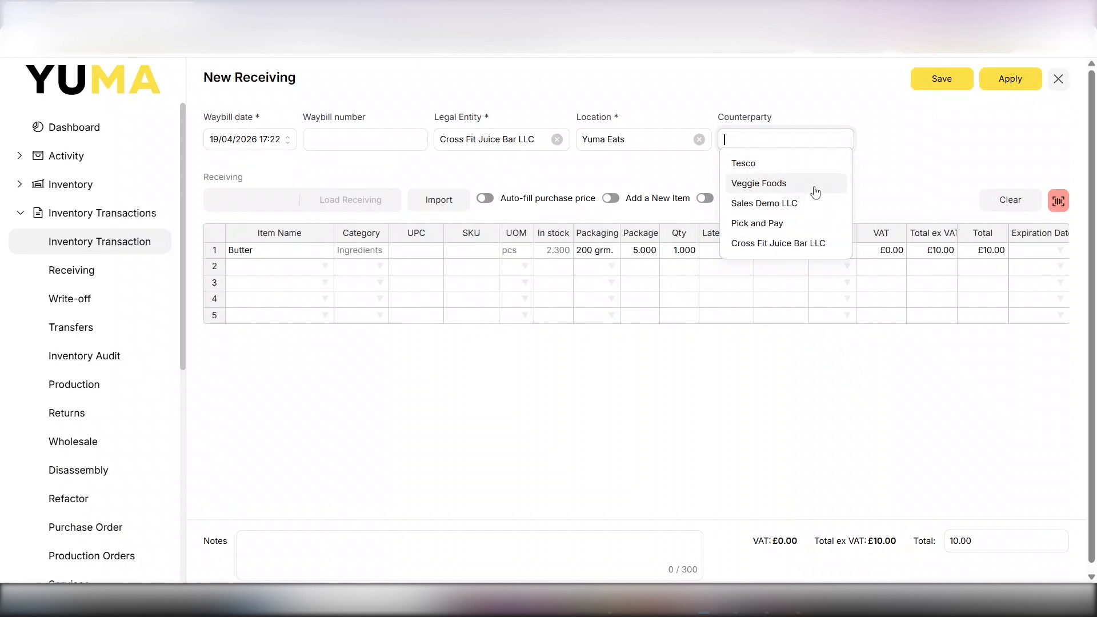
pyautogui.click(815, 184)
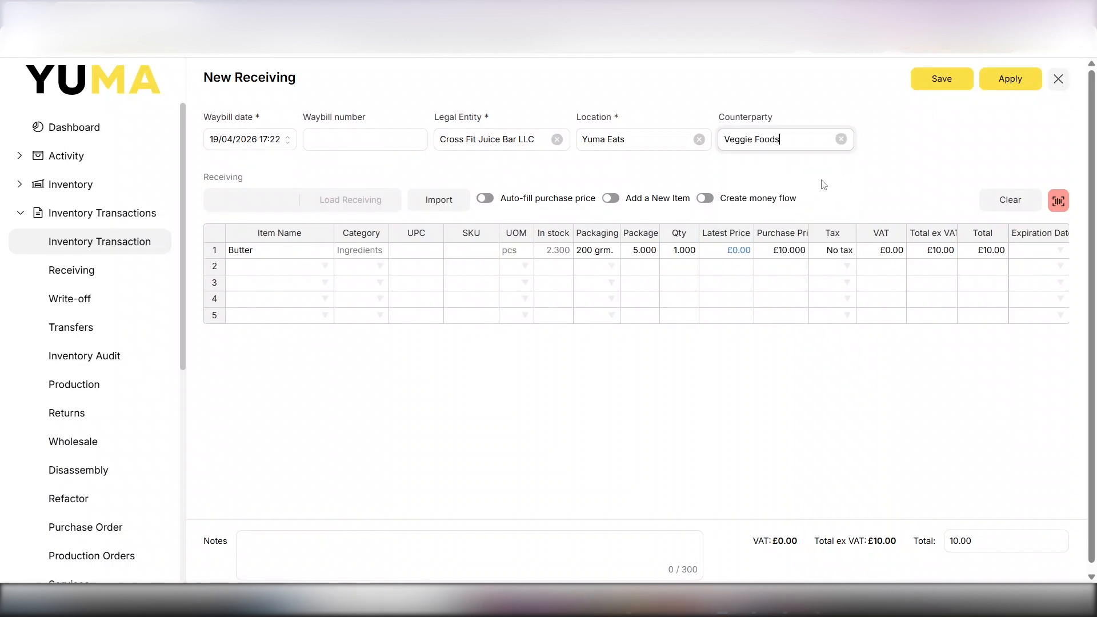
pyautogui.click(993, 92)
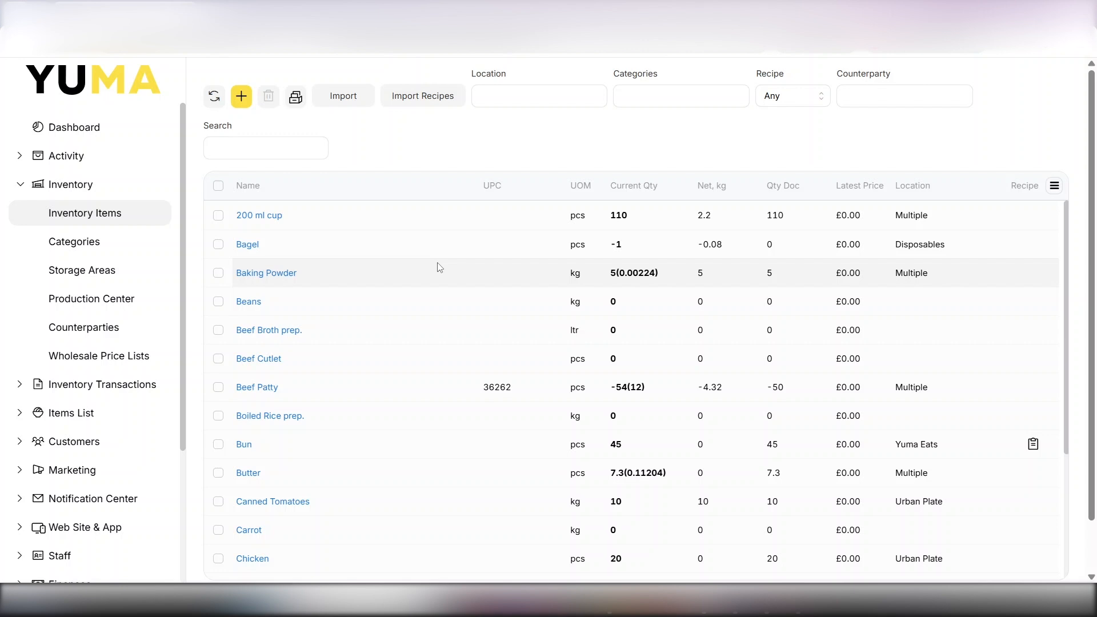
# Step: Start a new counterparty in the inventory with Tesco as both its company name and its legal name
pyautogui.click(107, 324)
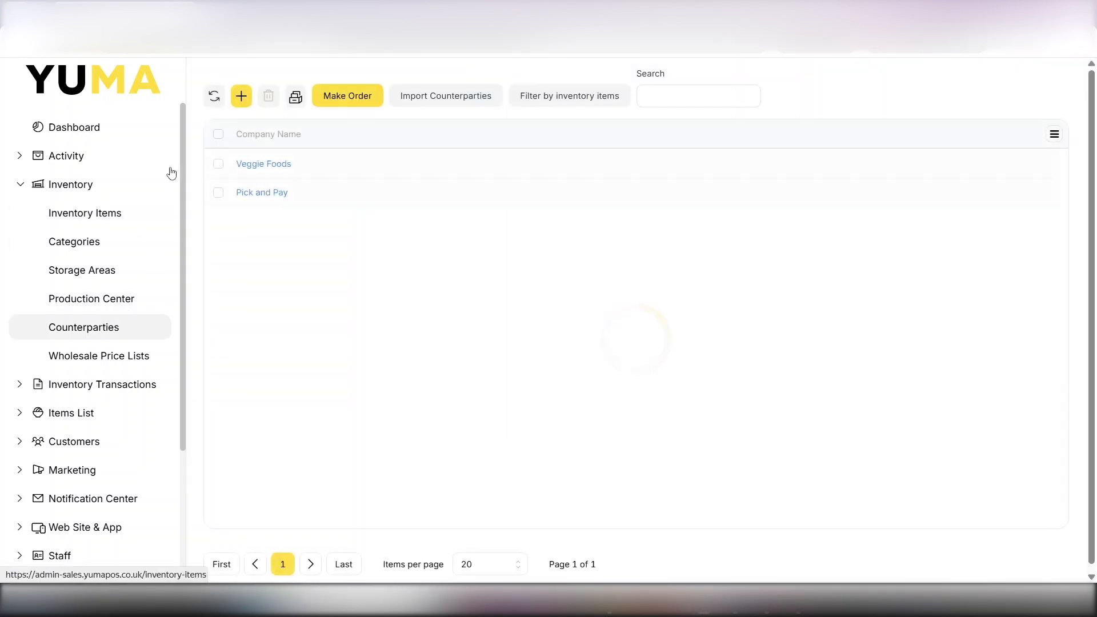
pyautogui.click(240, 105)
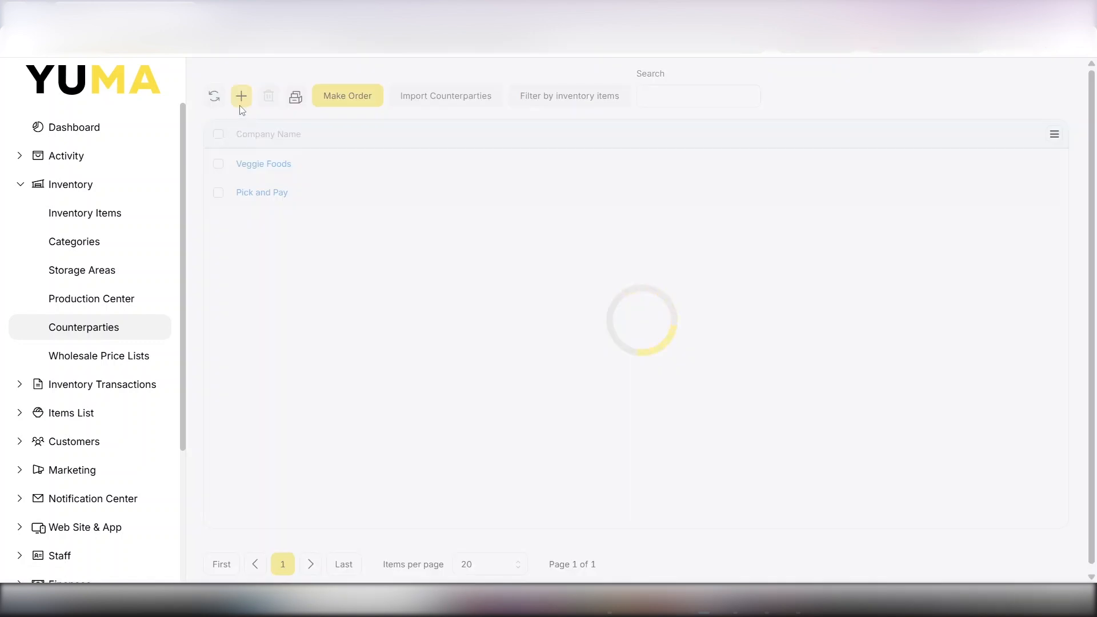
pyautogui.write('Tesco')
pyautogui.doubleClick(239, 194)
pyautogui.hotkey('ctrl', 'c')
pyautogui.click(258, 241)
pyautogui.hotkey('ctrl', 'v')
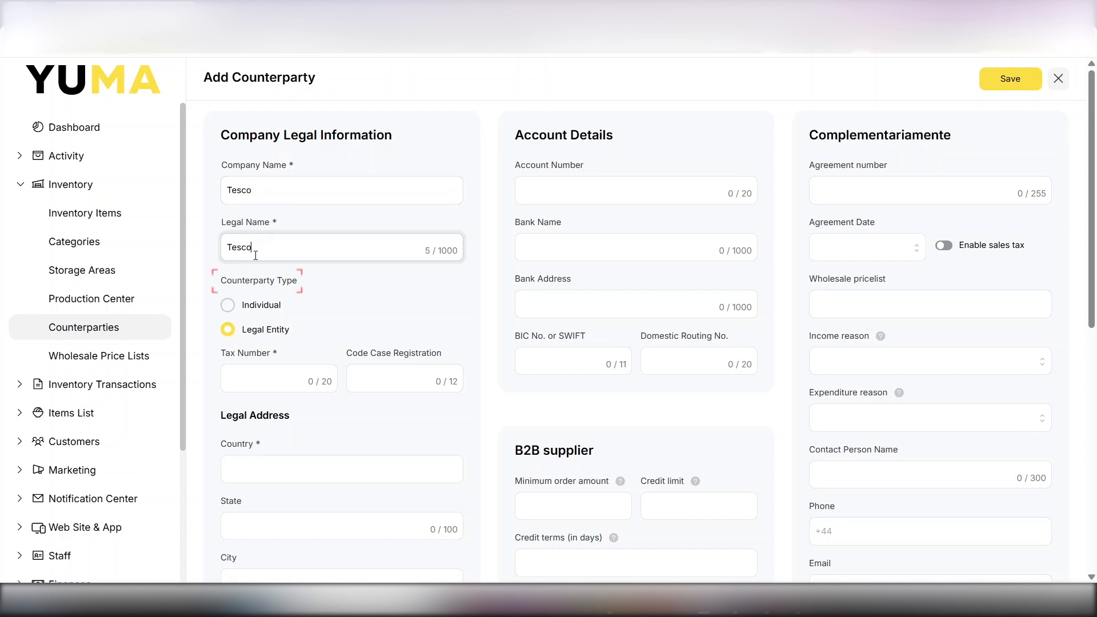
# Step: Enter the tax number in the legal information of the new Tesco counterparty
pyautogui.click(248, 376)
pyautogui.write('123456789')
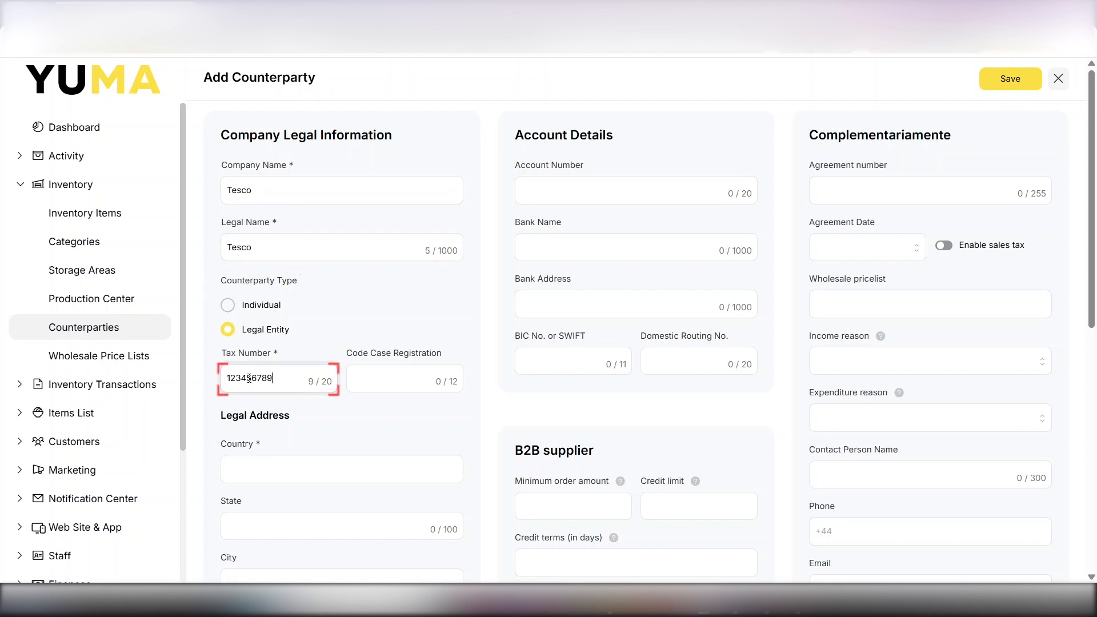
pyautogui.write('12345678')
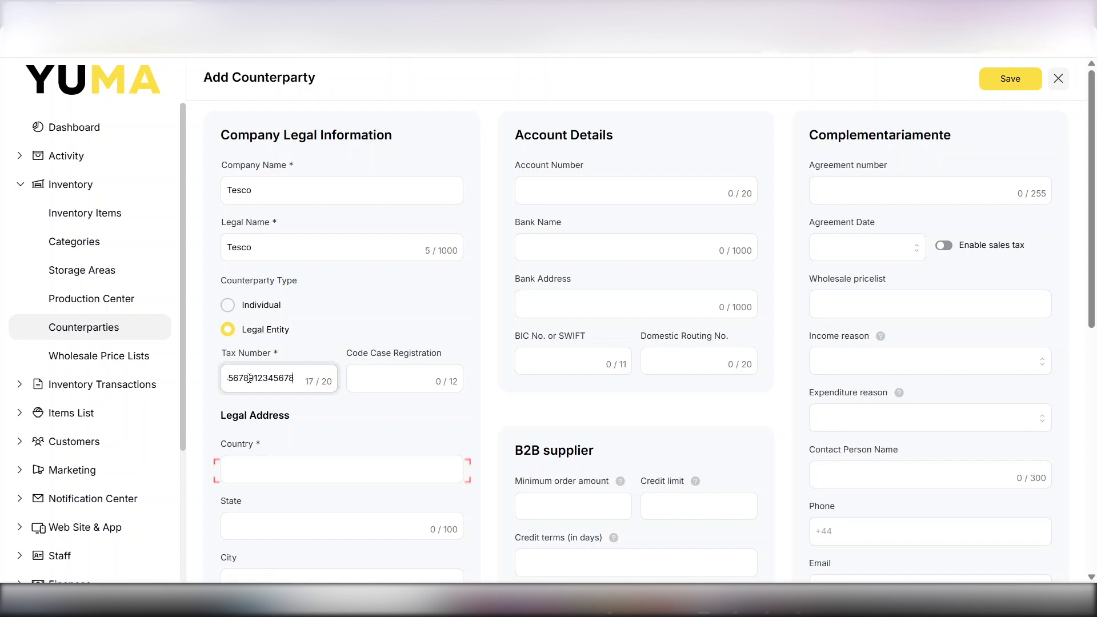
# Step: Set the legal address country to United Kingdom, then save the Tesco counterparty and return to the counterparties list
pyautogui.click(271, 457)
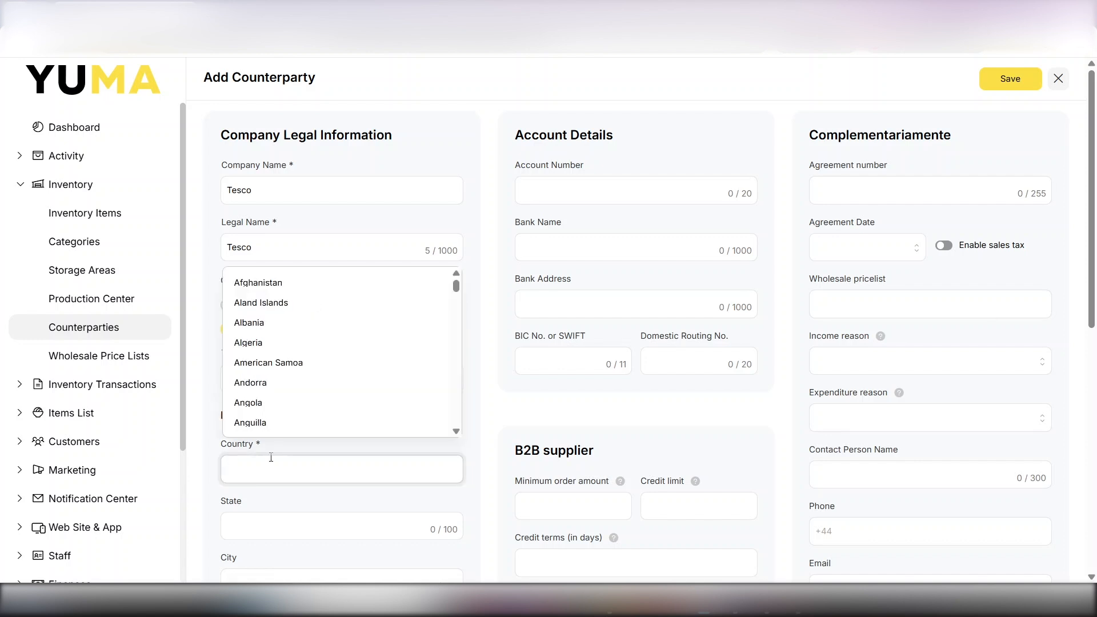
pyautogui.write('uni')
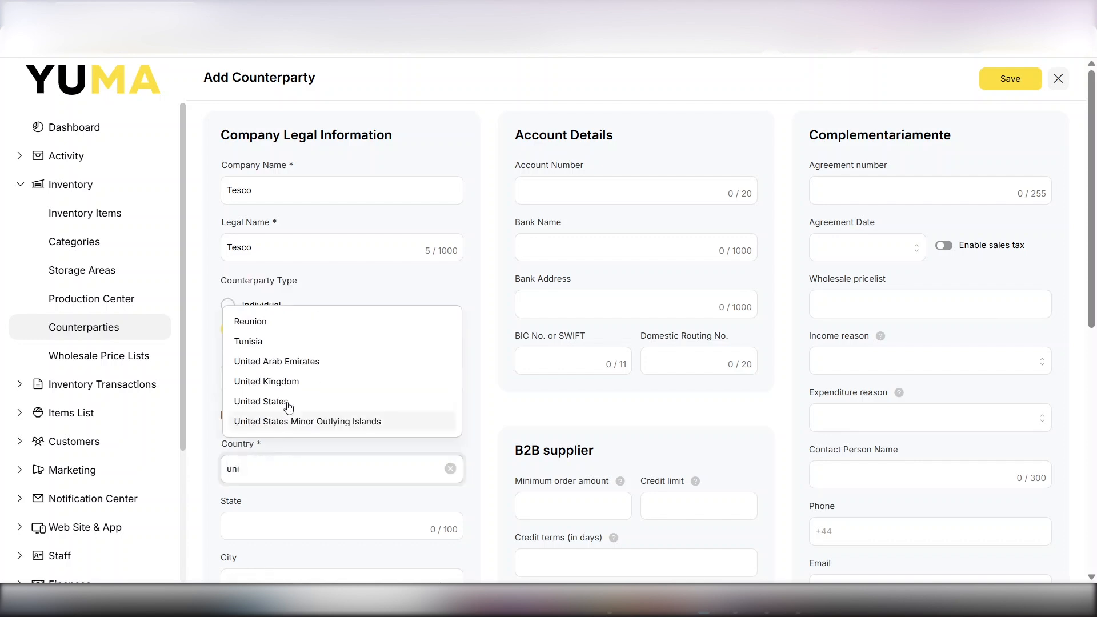
pyautogui.click(293, 383)
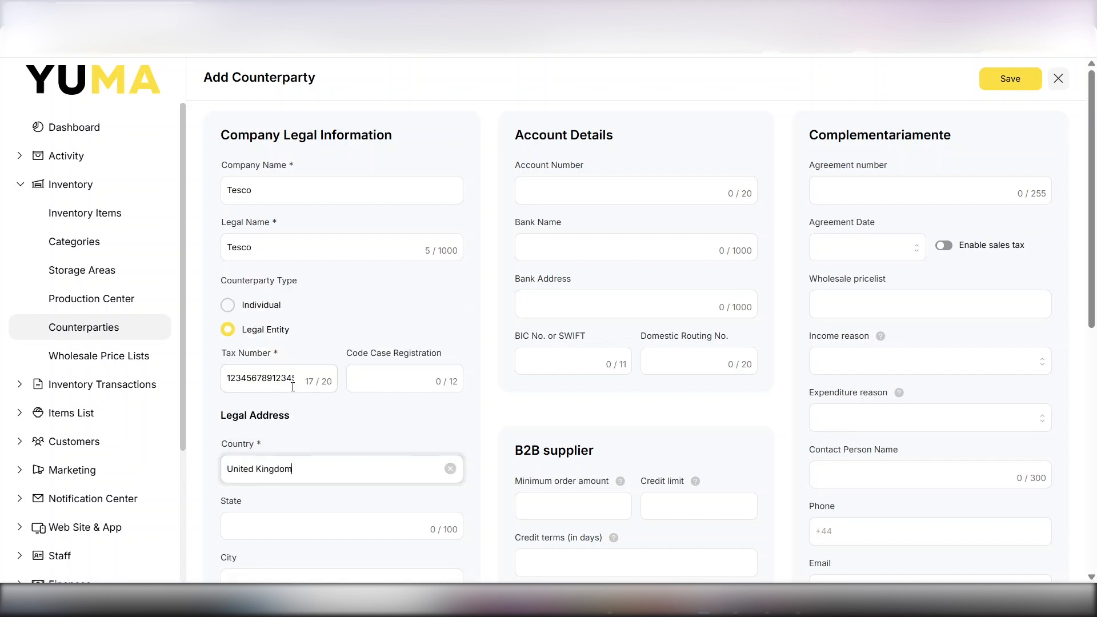
pyautogui.click(999, 91)
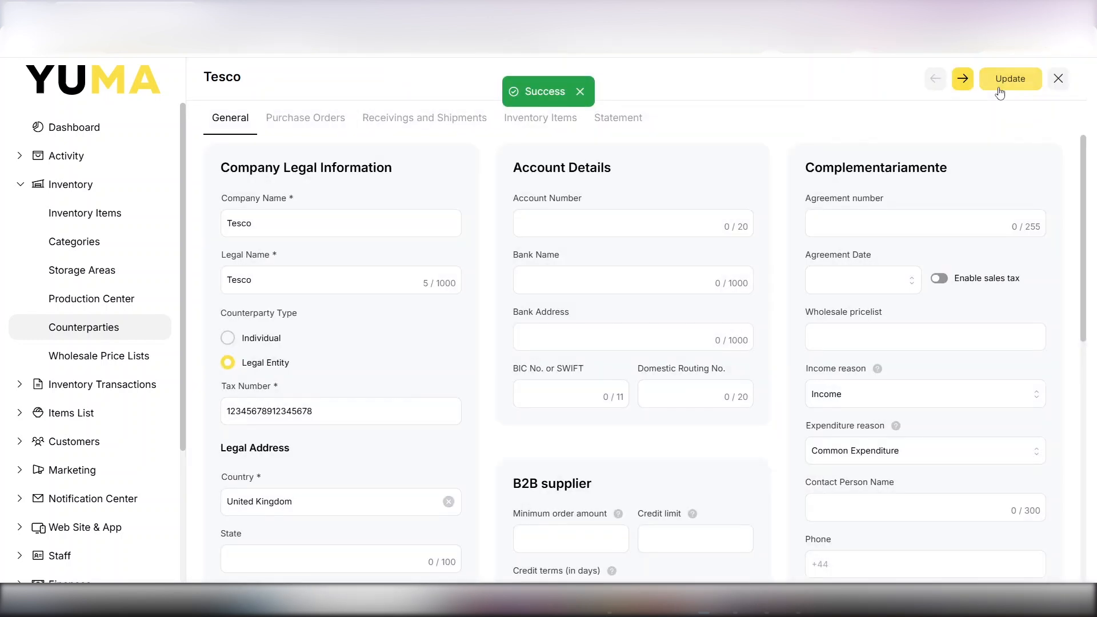
pyautogui.click(1058, 78)
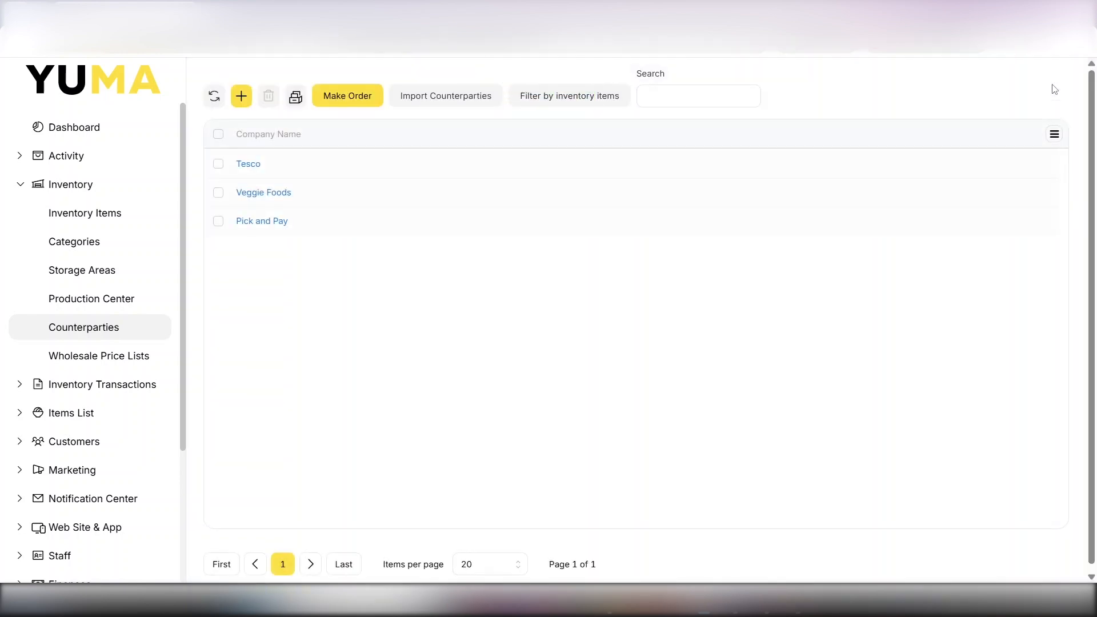